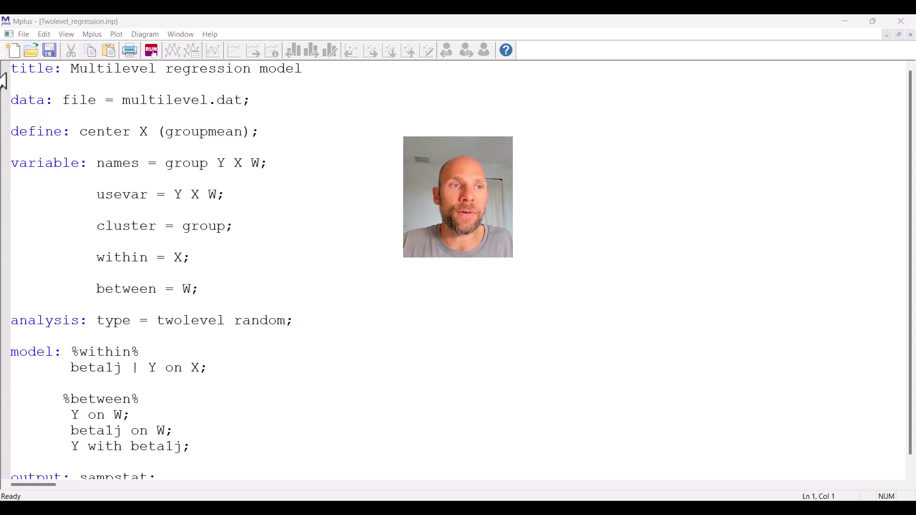
Step: Highlight and review the title, data, define and variable names statements, including the data file name multilevel.dat
left_click_drag(10, 69, 241, 80)
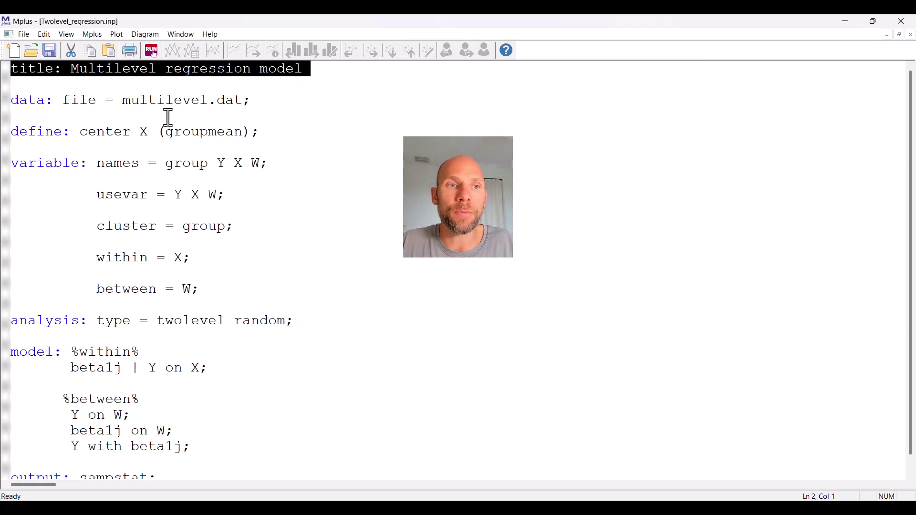
left_click_drag(15, 104, 272, 115)
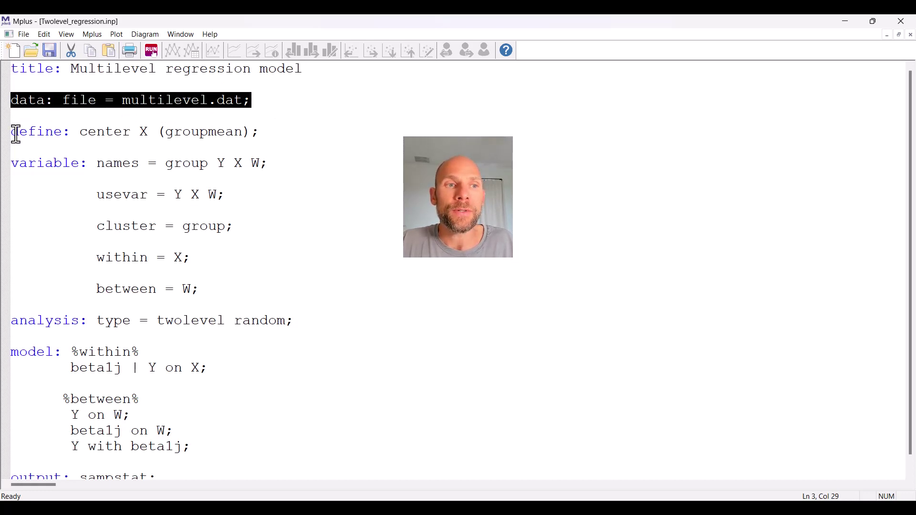
left_click_drag(13, 133, 268, 140)
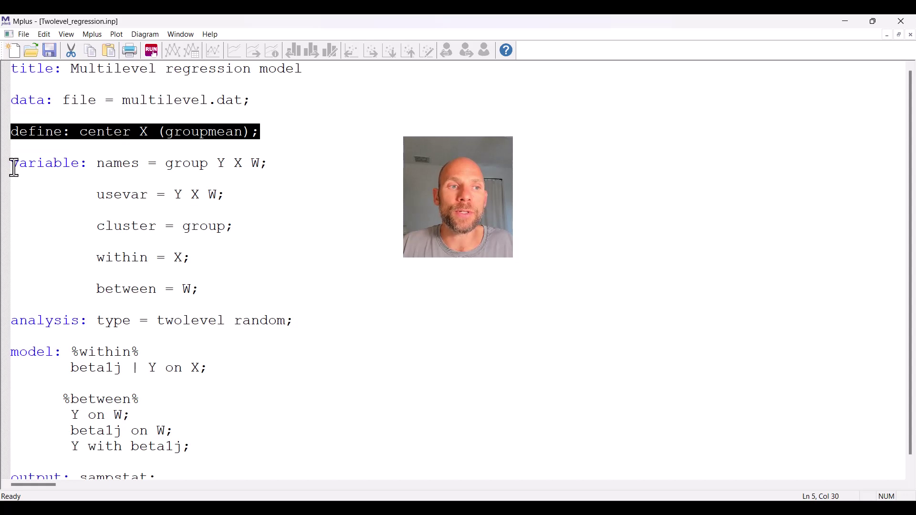
left_click_drag(12, 164, 276, 159)
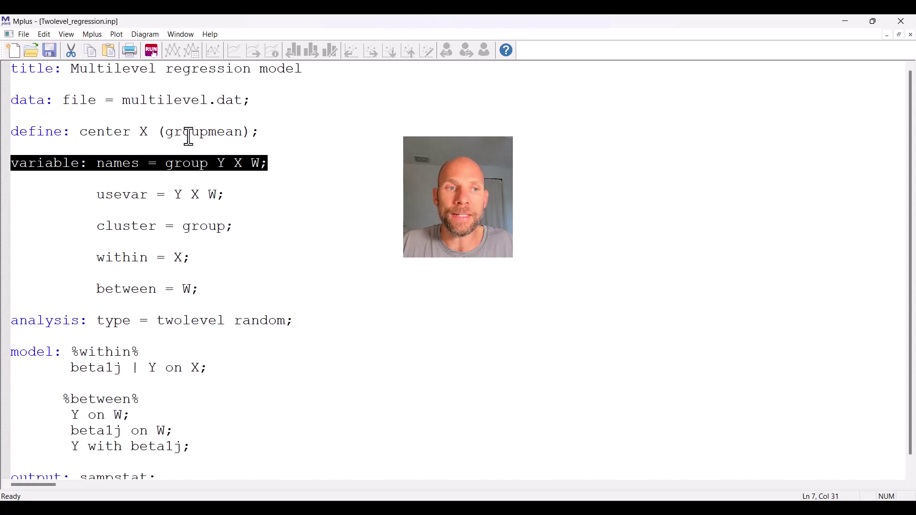
left_click(170, 165)
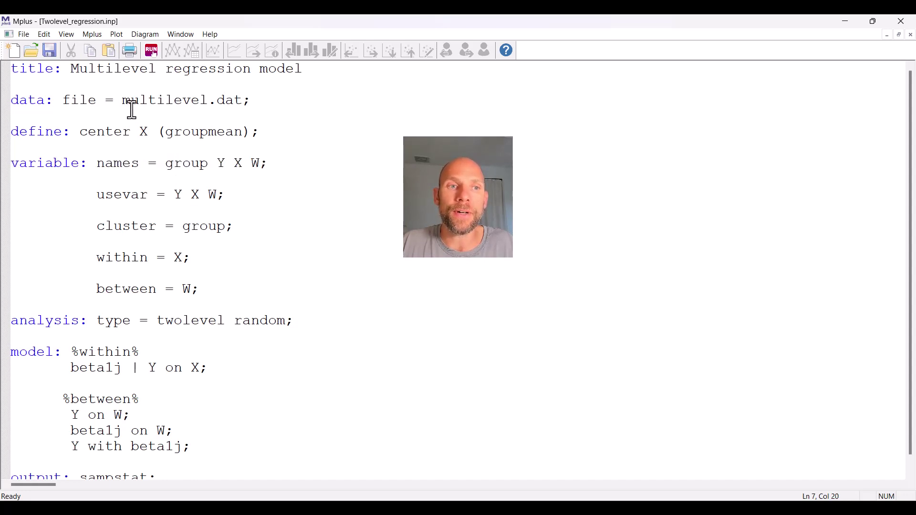
left_click_drag(122, 102, 244, 101)
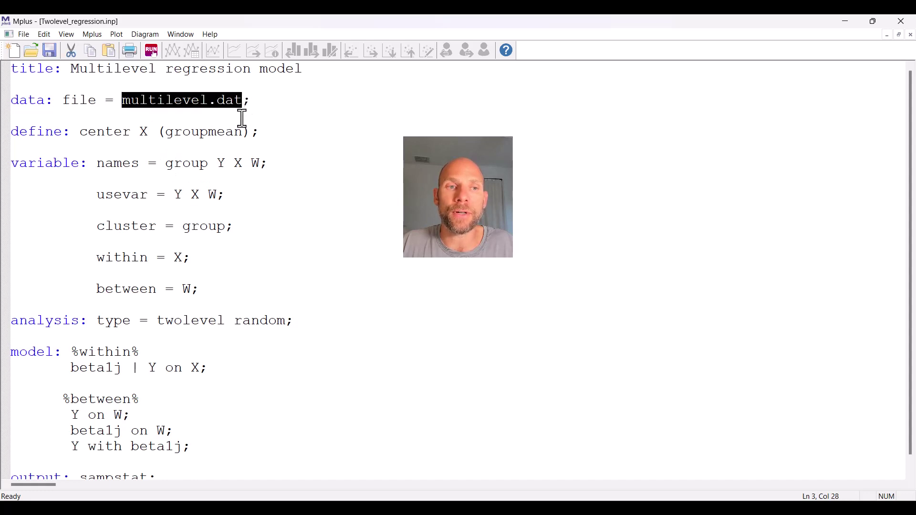
Step: Highlight and review the group, Y, X and W names, the cluster, usevar, within and between statements, and the twolevel random analysis type
left_click_drag(167, 164, 207, 166)
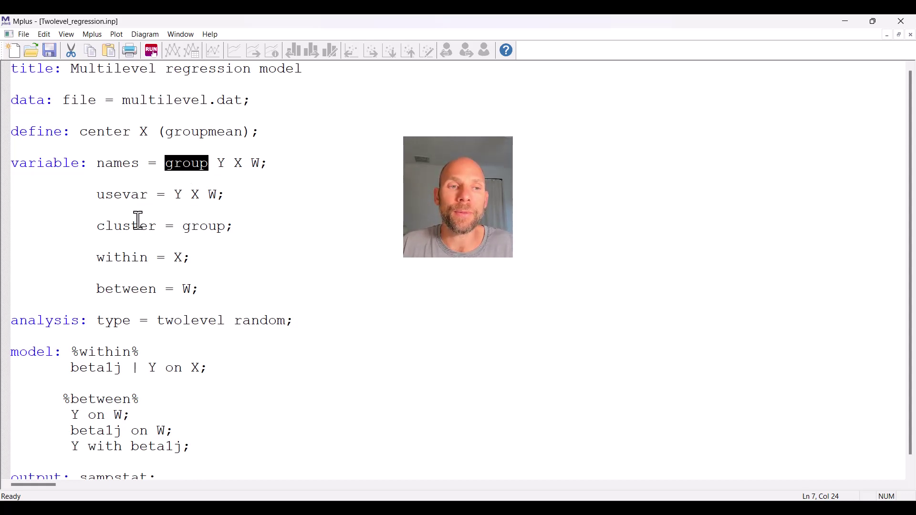
left_click_drag(96, 228, 233, 232)
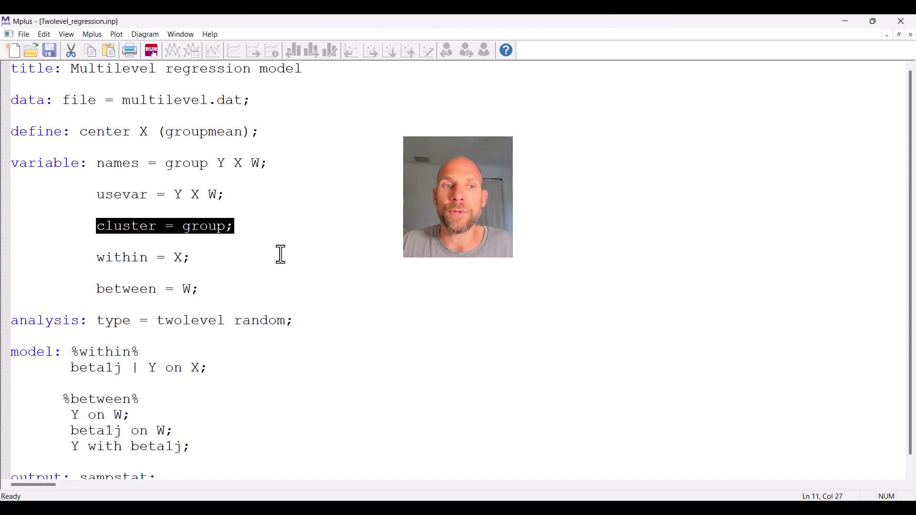
left_click(222, 165)
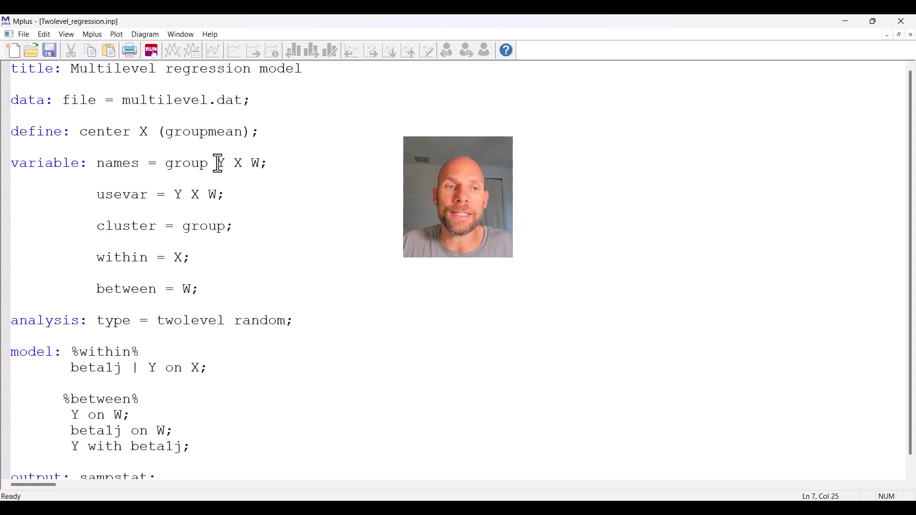
left_click_drag(221, 165, 262, 165)
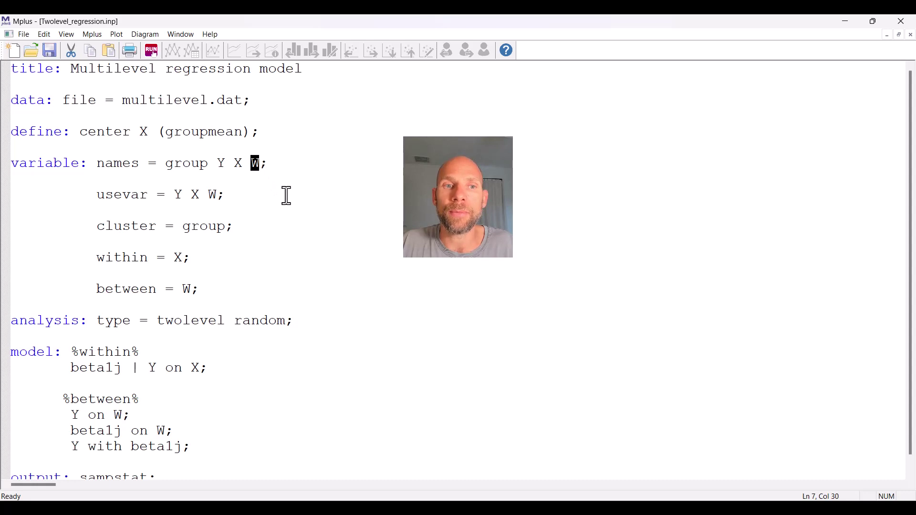
left_click_drag(95, 195, 225, 198)
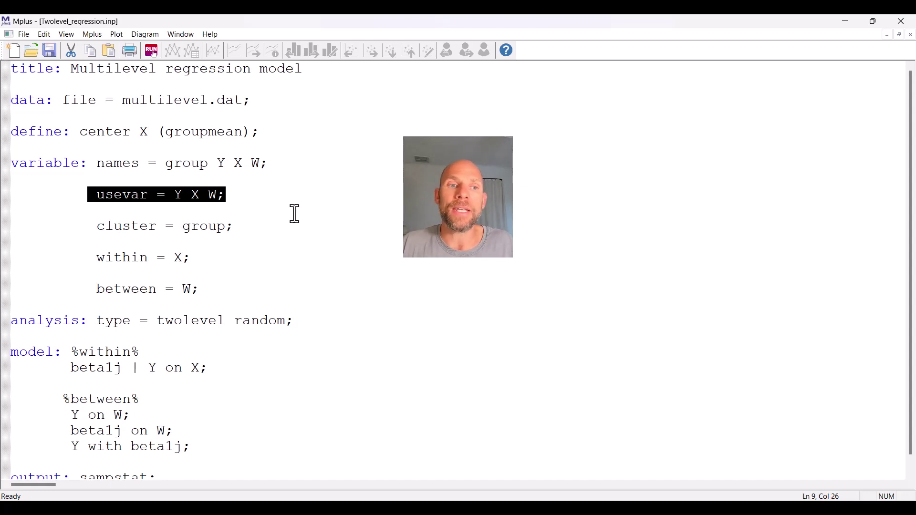
left_click(97, 264)
left_click_drag(97, 263, 200, 264)
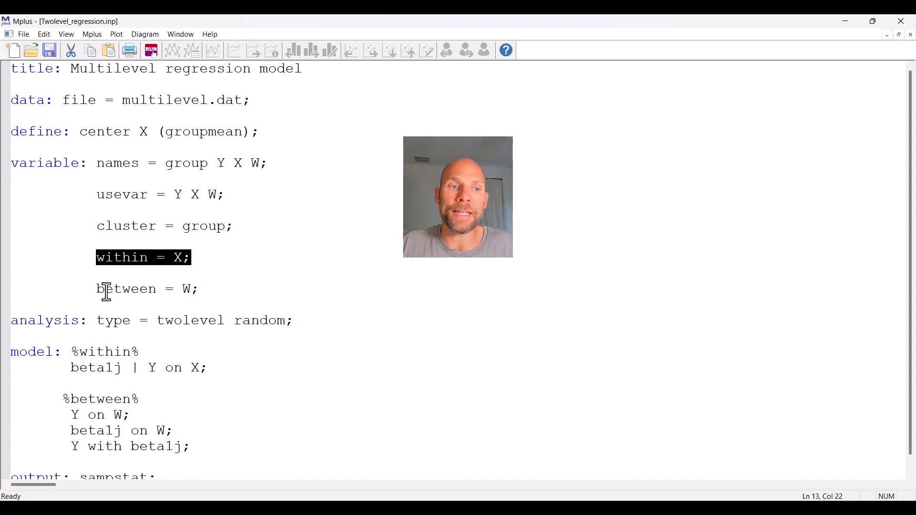
left_click_drag(96, 290, 205, 291)
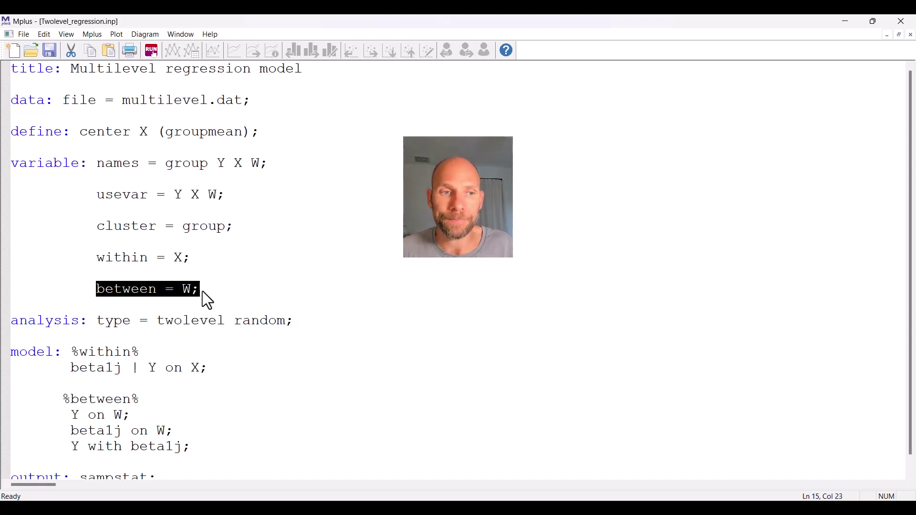
left_click_drag(10, 320, 226, 322)
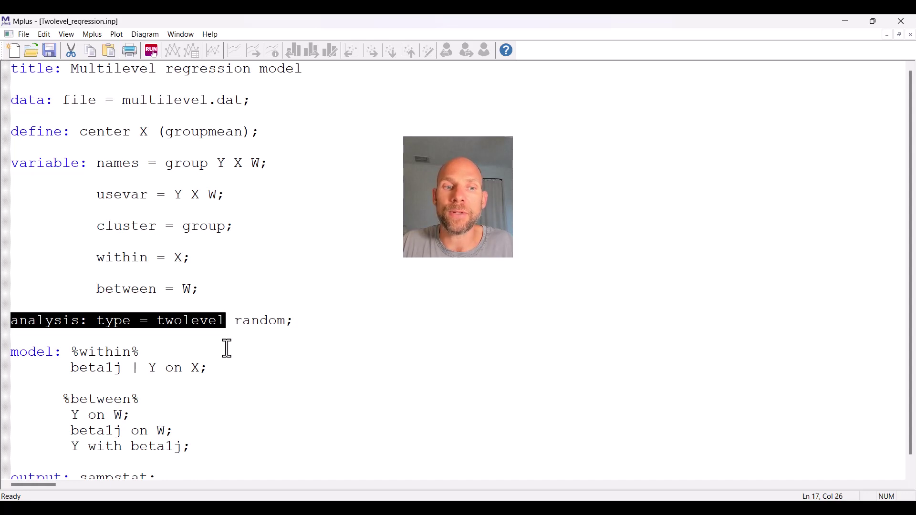
left_click_drag(234, 320, 285, 322)
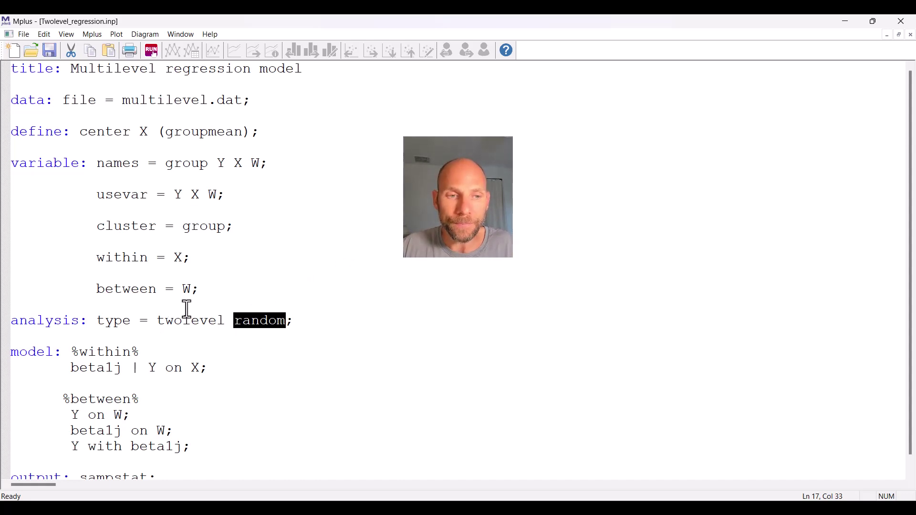
Step: Highlight and review the %within% part of the model, including the beta1j random slope label and the regression Y on X
scroll(185, 306, "down", 1)
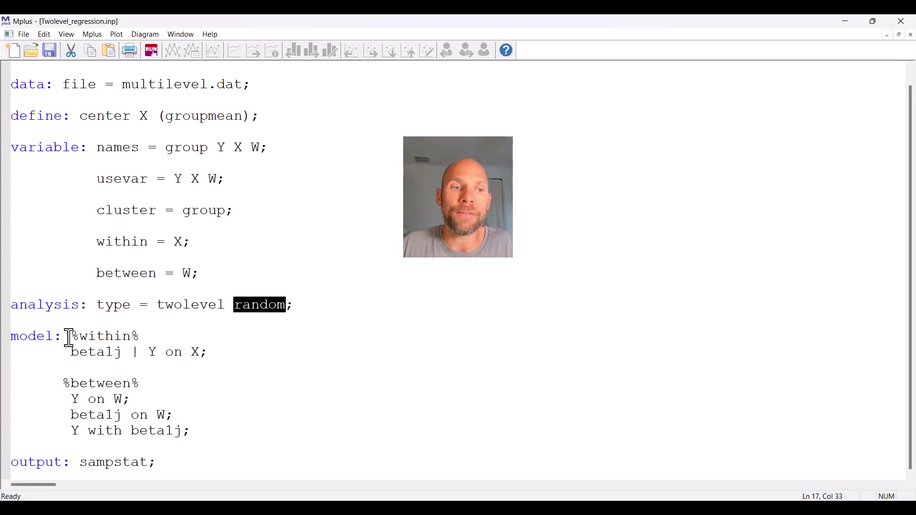
left_click(71, 337)
left_click_drag(71, 338, 145, 340)
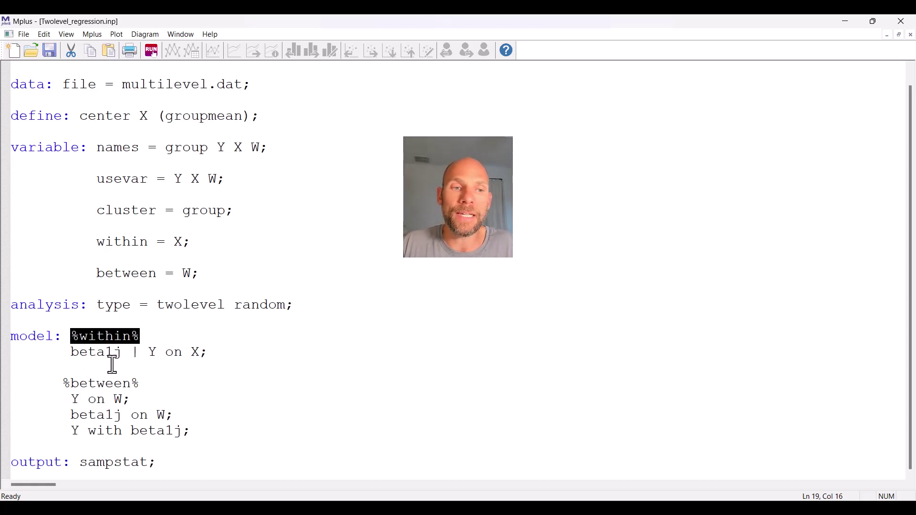
left_click_drag(146, 352, 206, 364)
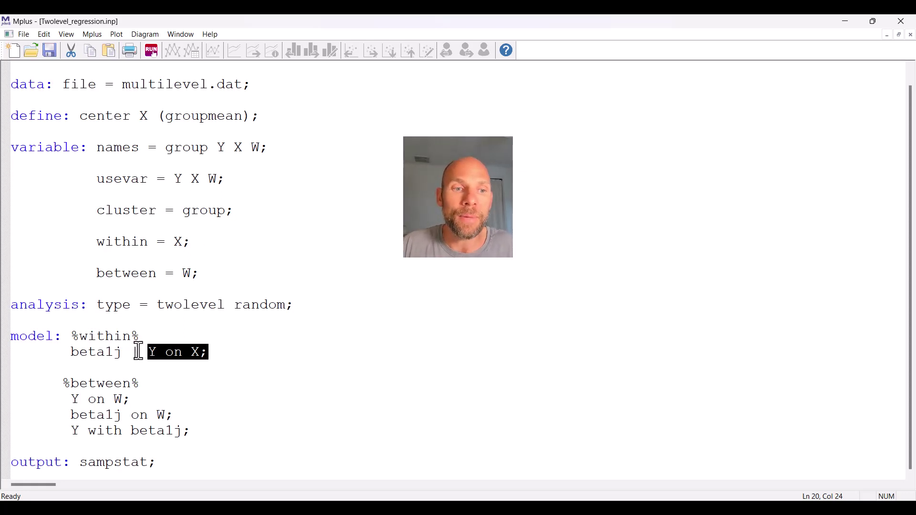
left_click(134, 355)
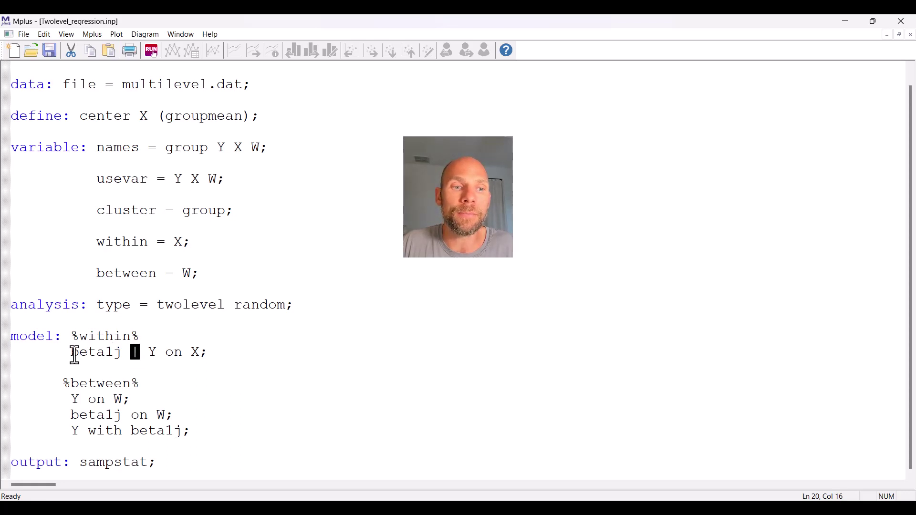
left_click_drag(72, 352, 130, 353)
left_click(130, 353)
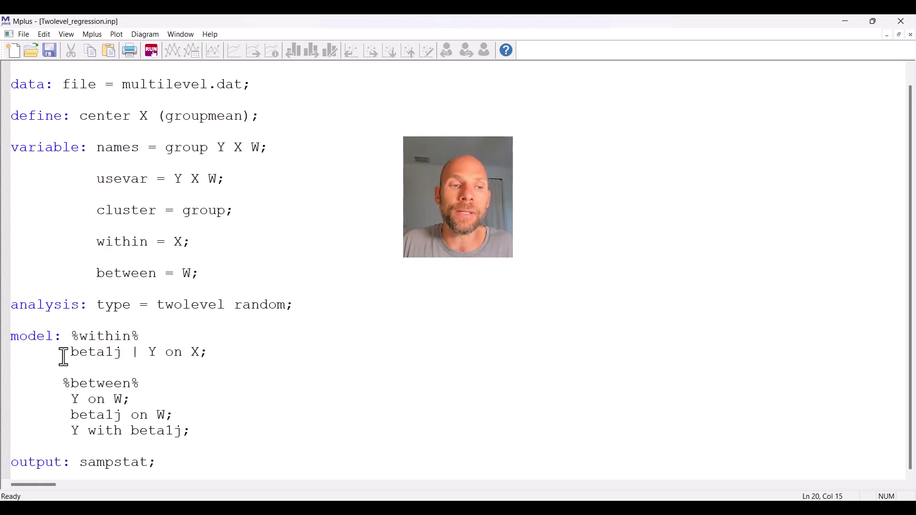
left_click_drag(65, 353, 123, 355)
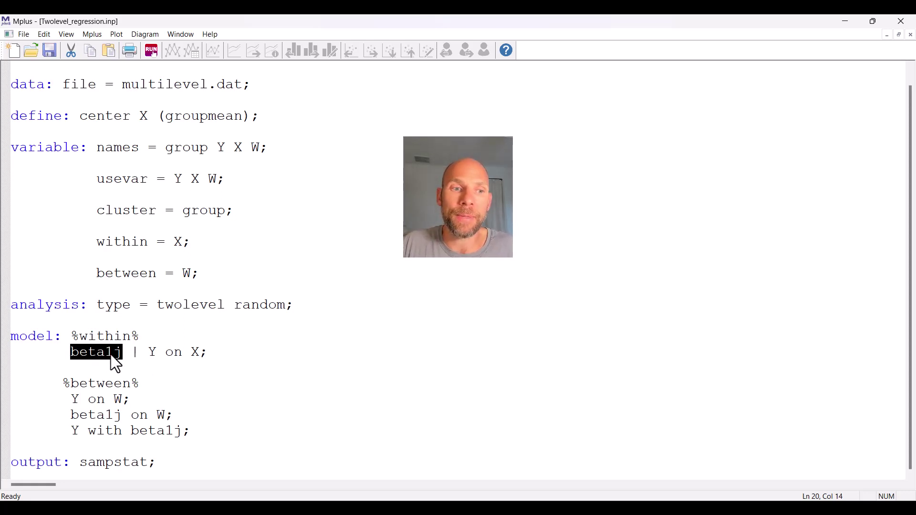
left_click(81, 350)
left_click_drag(148, 352, 206, 354)
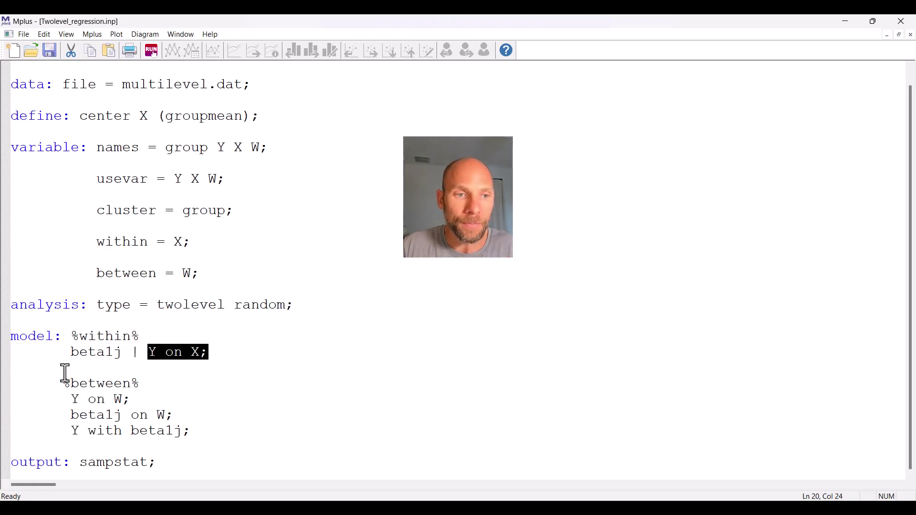
left_click_drag(70, 352, 123, 357)
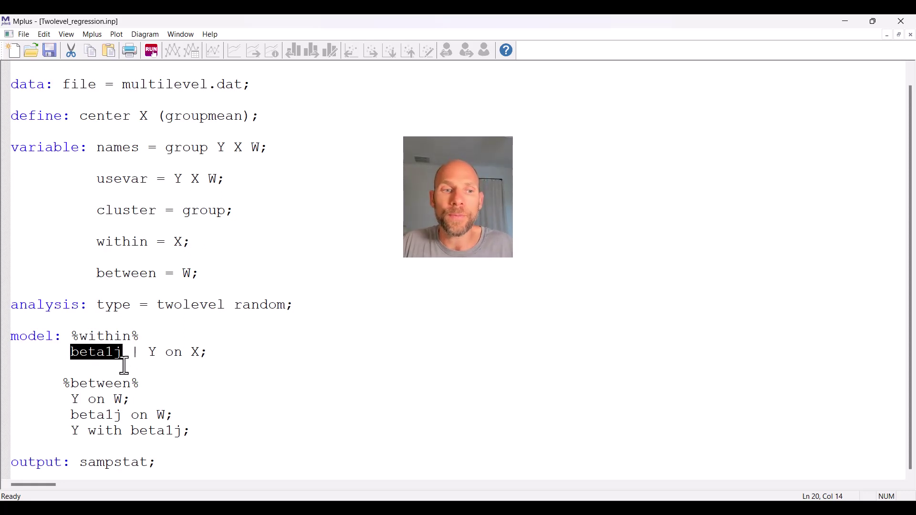
Step: Highlight and review the %between% statements Y on W, beta1j on W and Y with beta1j, plus the sampstat output line
left_click_drag(54, 383, 166, 387)
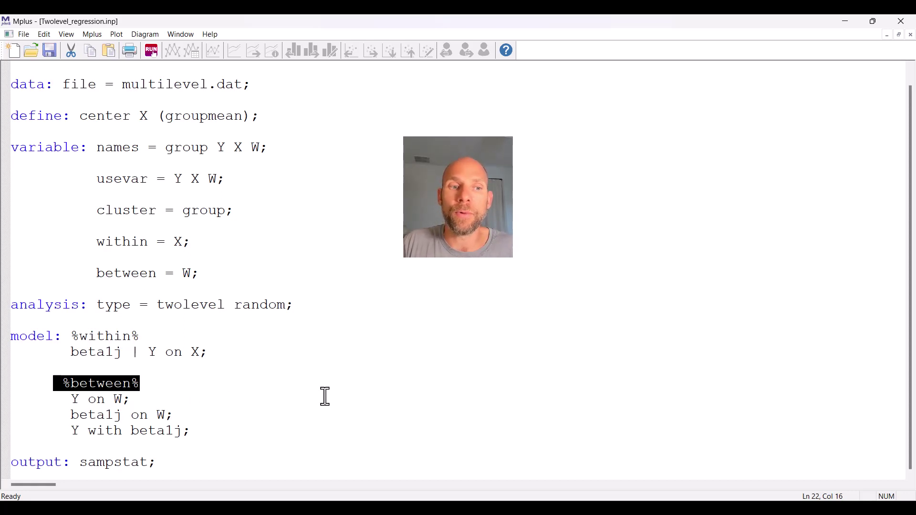
left_click(63, 384)
left_click_drag(63, 384, 143, 387)
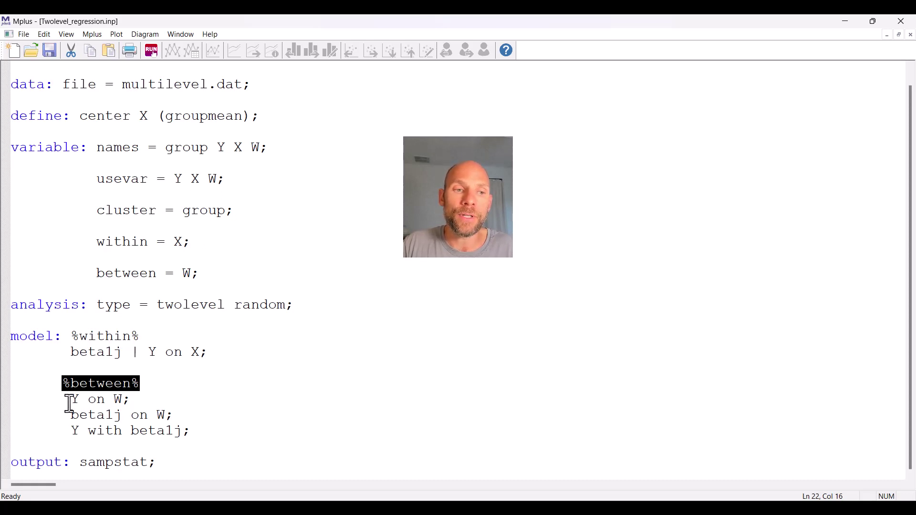
left_click_drag(69, 403, 139, 400)
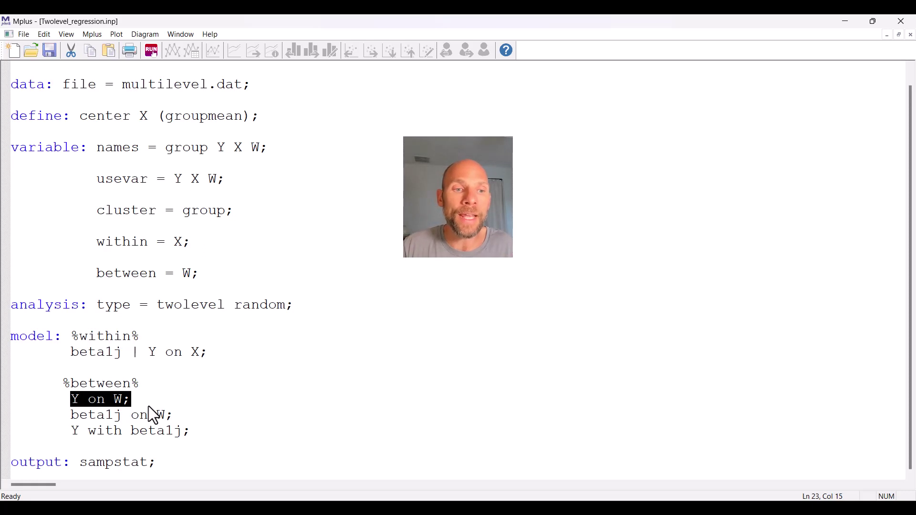
left_click_drag(72, 416, 129, 420)
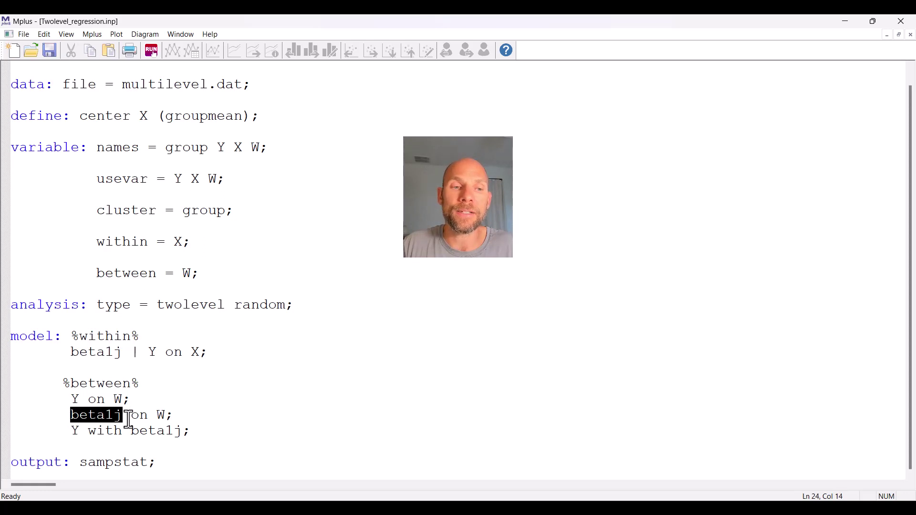
left_click_drag(128, 420, 184, 419)
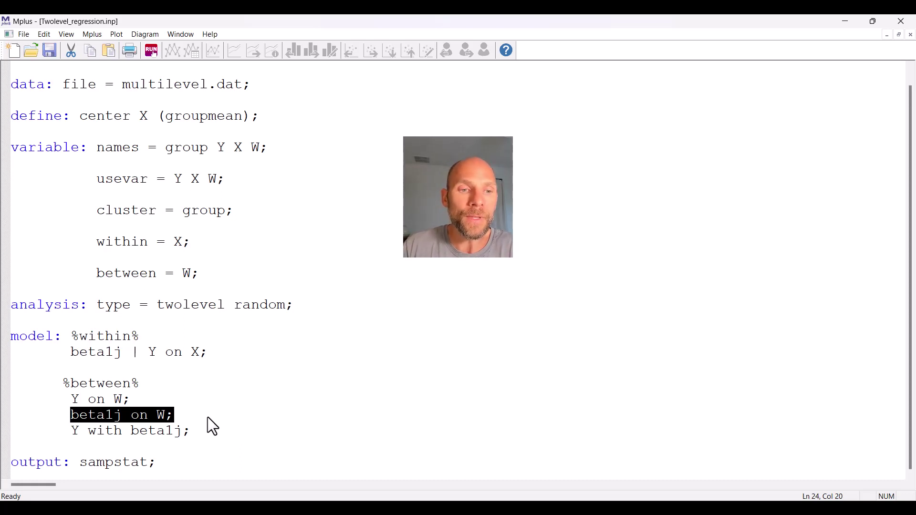
left_click(74, 431)
left_click_drag(74, 431, 191, 431)
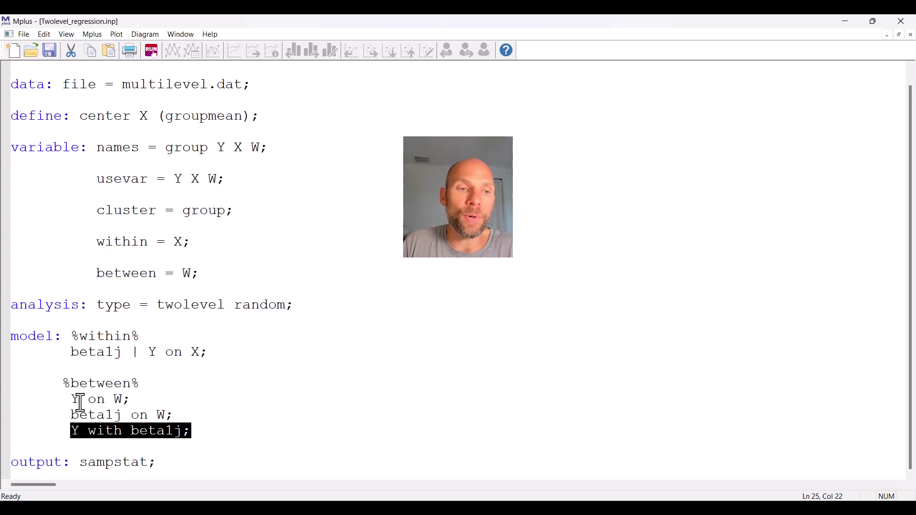
left_click_drag(64, 400, 115, 401)
left_click_drag(63, 414, 121, 420)
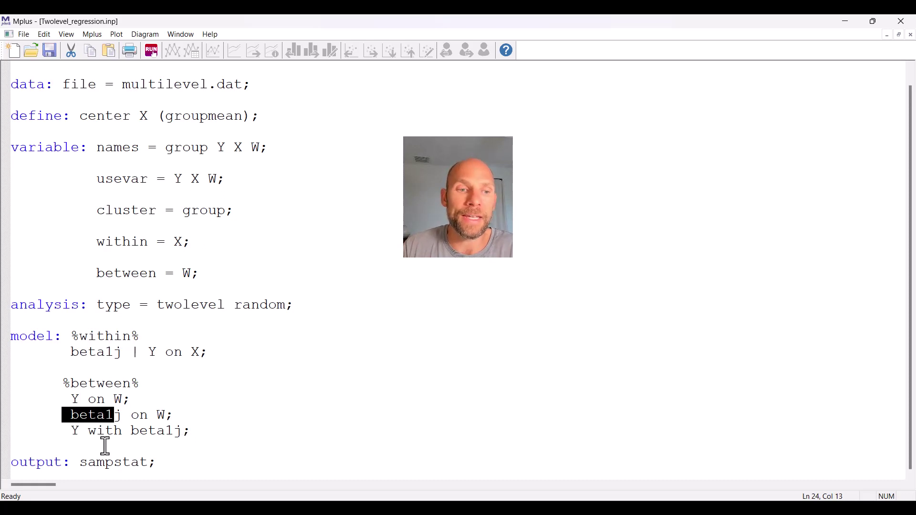
left_click_drag(71, 432, 205, 431)
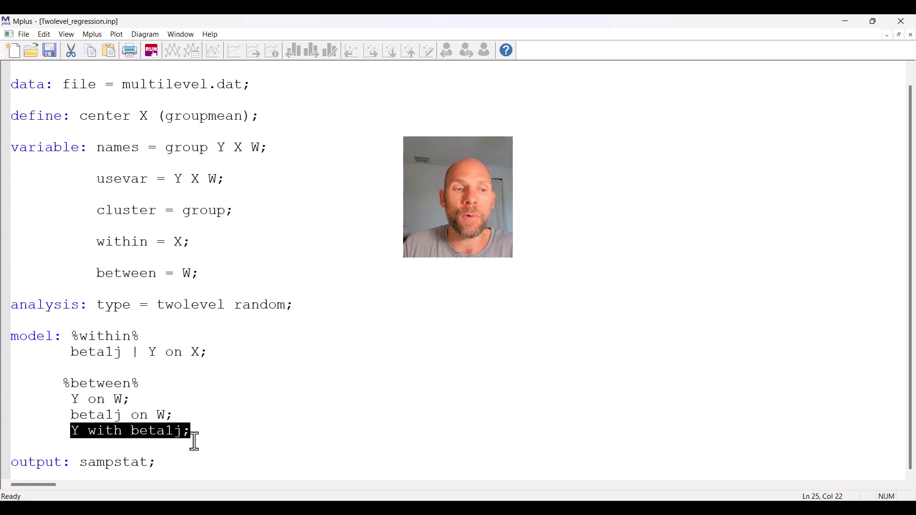
left_click_drag(158, 463, 10, 473)
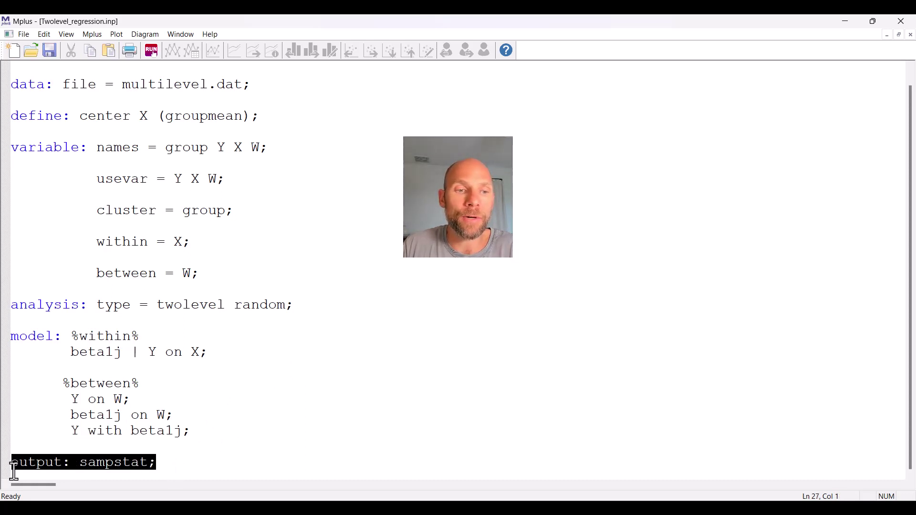